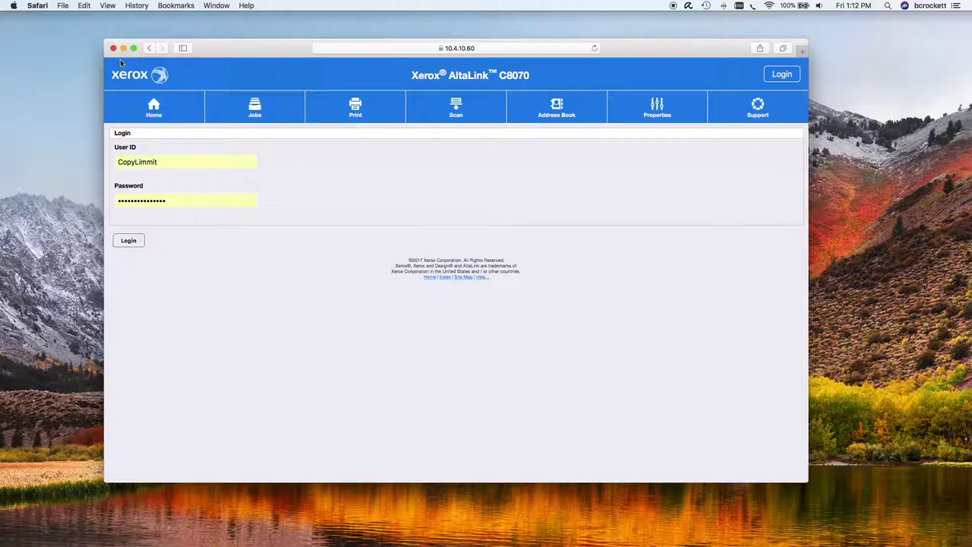
Step: Exit split view and open apple.com from Favorites
left_click_drag(133, 48, 130, 46)
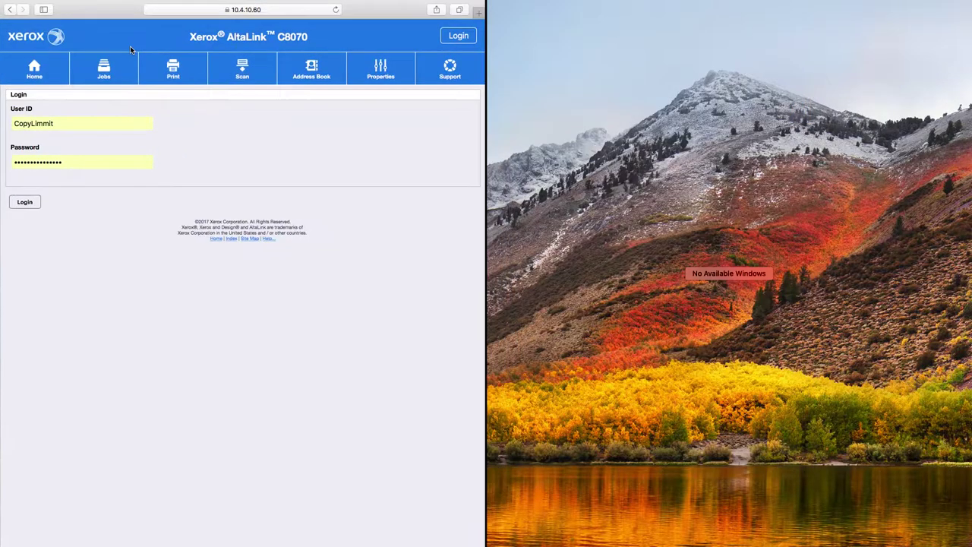
key("Escape")
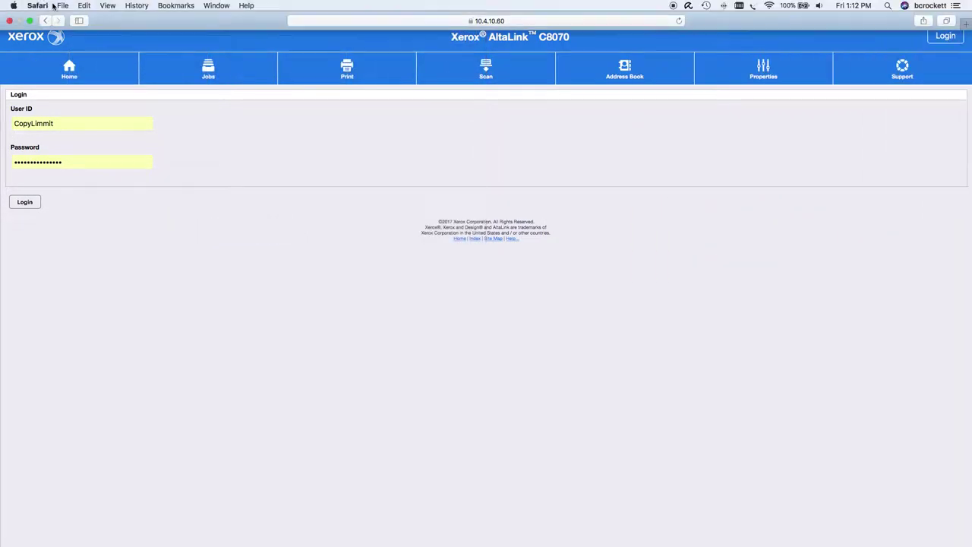
left_click(483, 21)
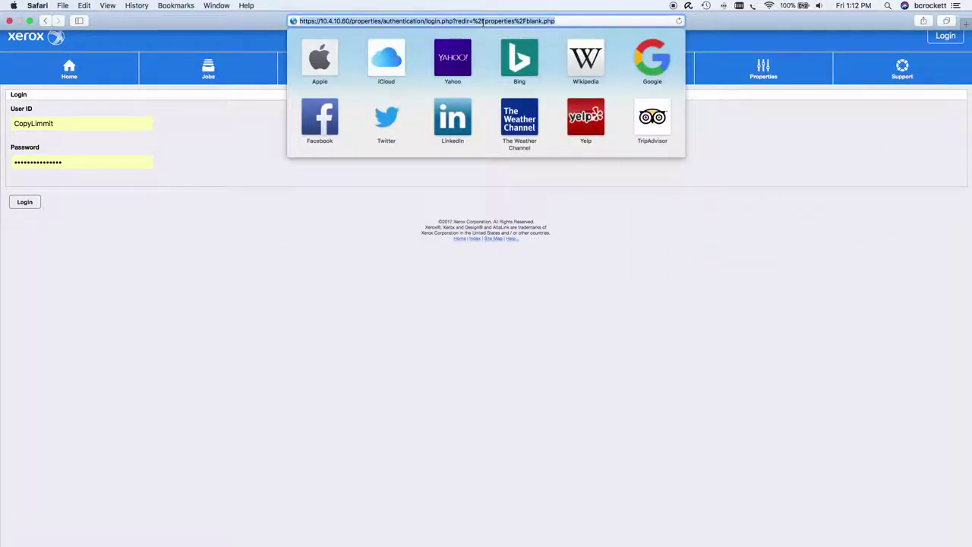
left_click(323, 48)
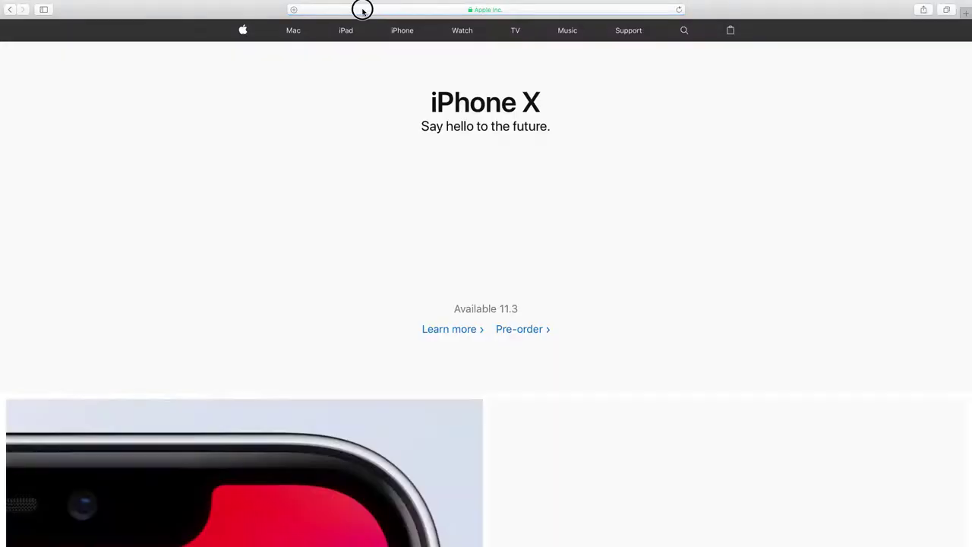
Step: Load the printer's home page at 10.4.10.60
left_click(362, 10)
type("10.4.")
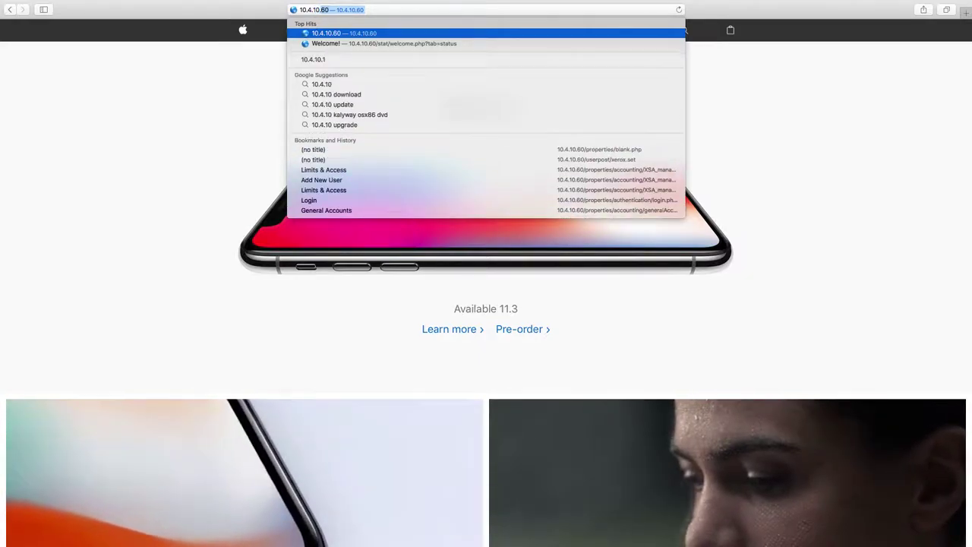
type("10")
key("Return")
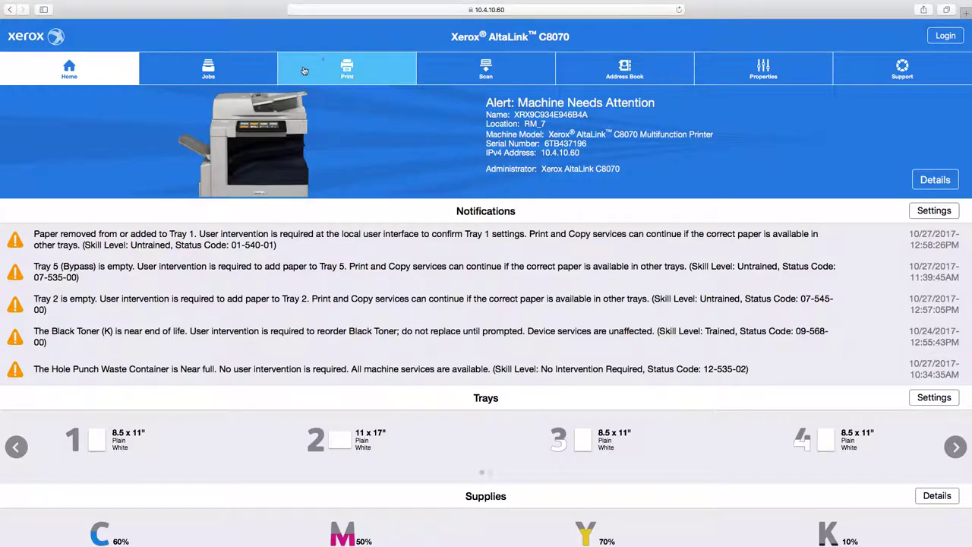
Step: Log in to the web server as administrator with the autofilled credentials
left_click(946, 36)
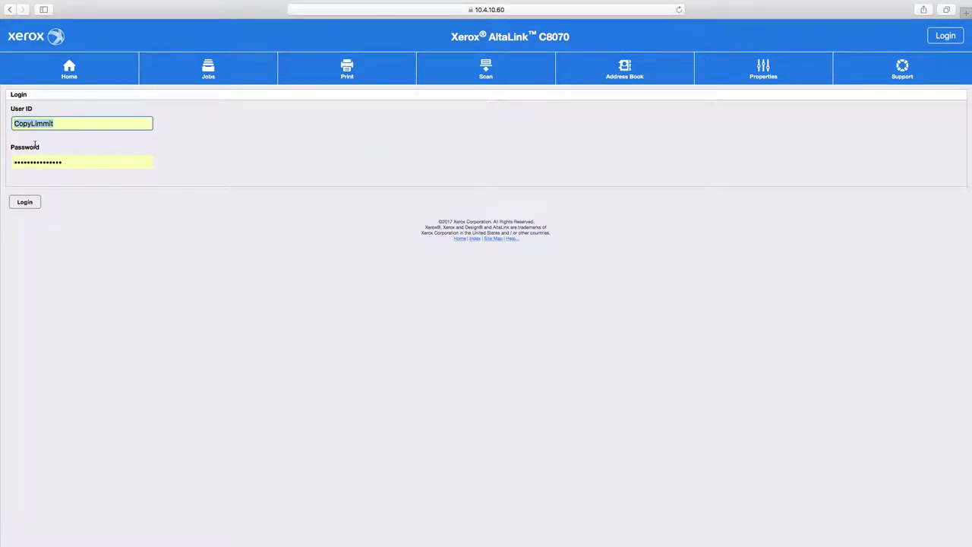
left_click(25, 203)
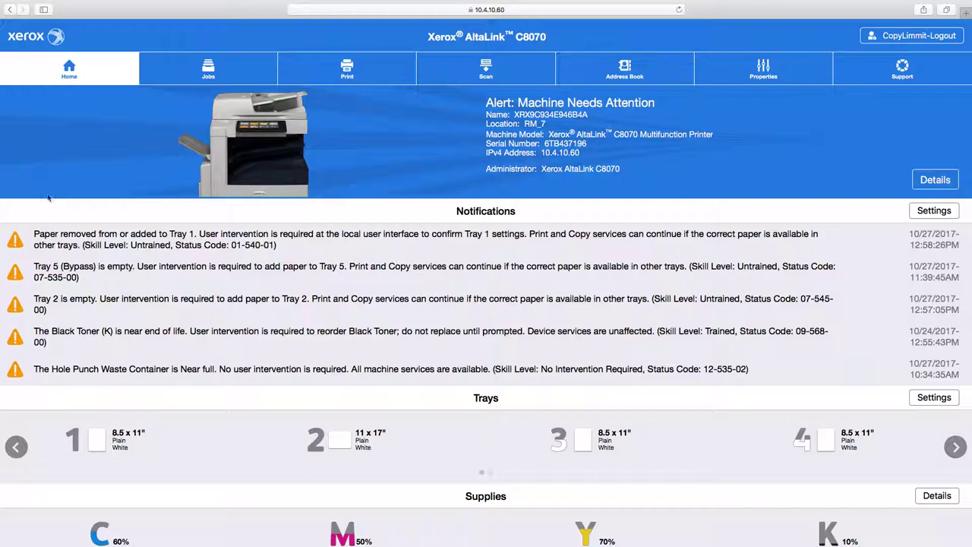
Step: Go to Properties > Accounting > Xerox Standard Accounting > Users & Limits
left_click(735, 74)
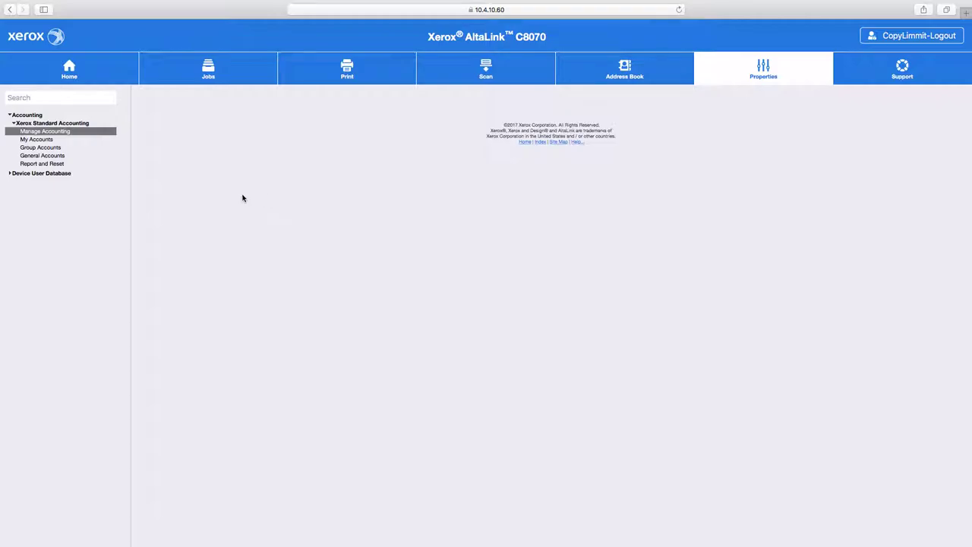
left_click(45, 132)
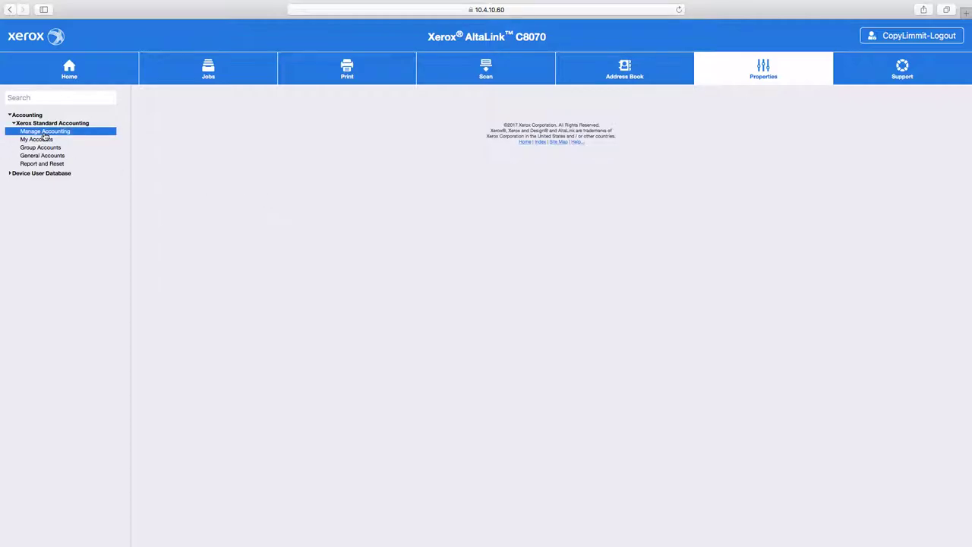
left_click(46, 133)
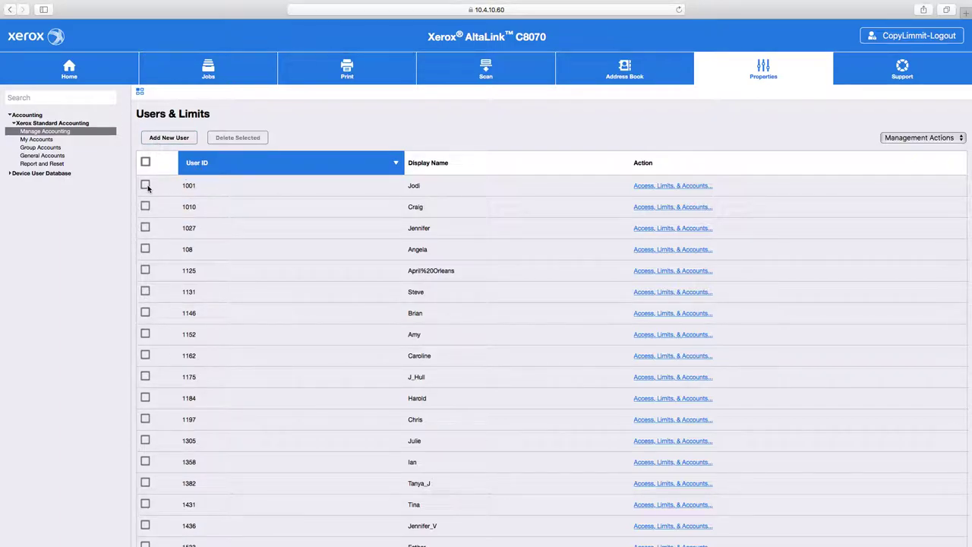
Step: Scroll the user list, tick and untick the first user, and select its display name
scroll(248, 374, "down", 5)
scroll(249, 374, "down", 8)
scroll(246, 373, "up", 15)
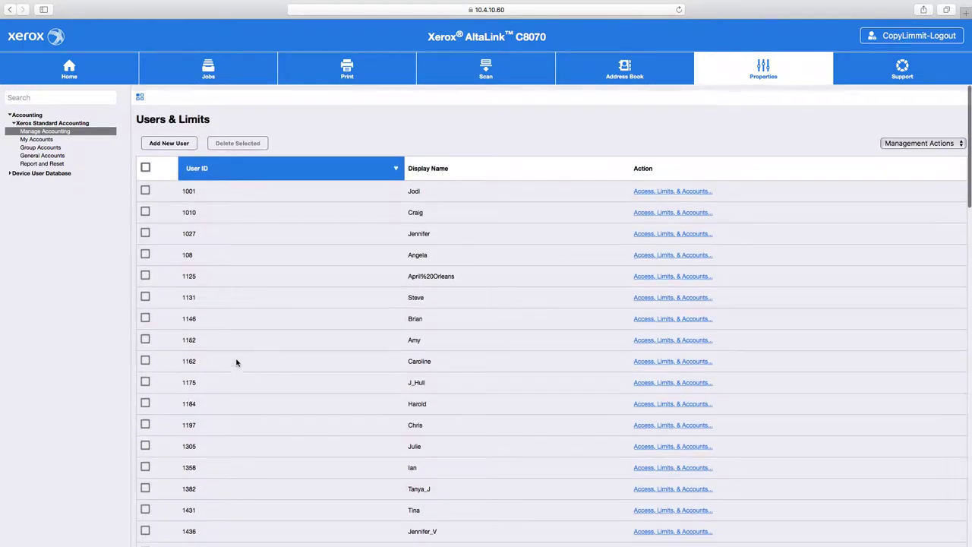
left_click(145, 186)
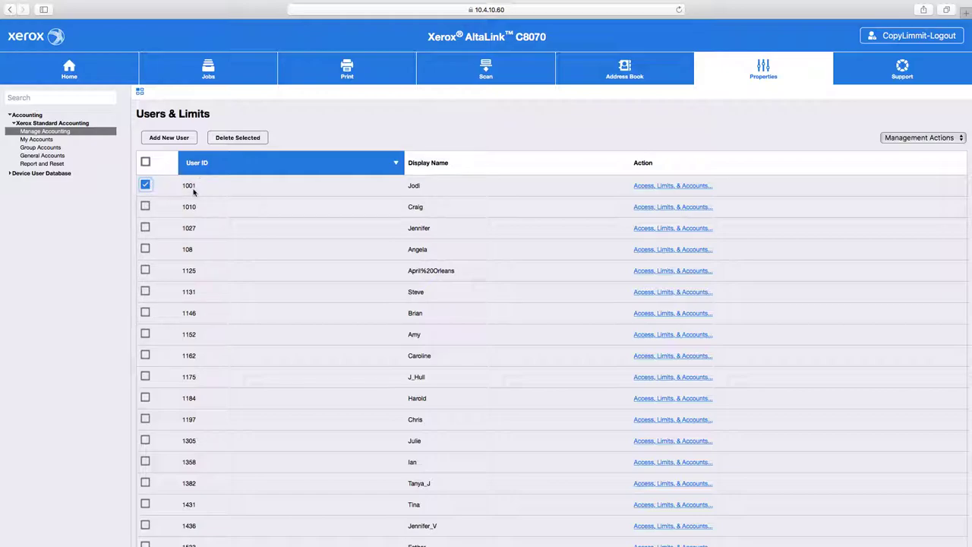
left_click(145, 185)
double_click(404, 185)
Step: Add a new user with the new user ID as User Name and Display Name, checking the friendly-name help
left_click(179, 137)
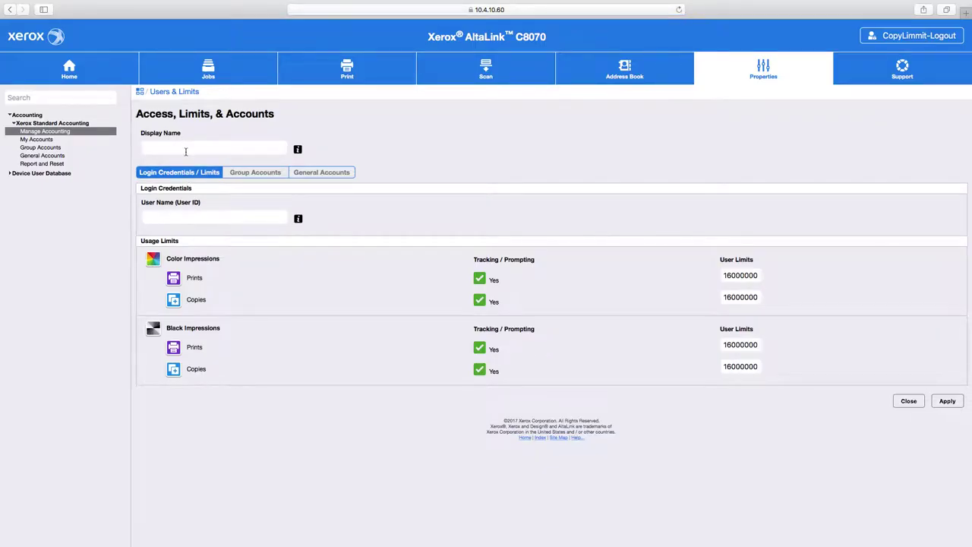
left_click(186, 146)
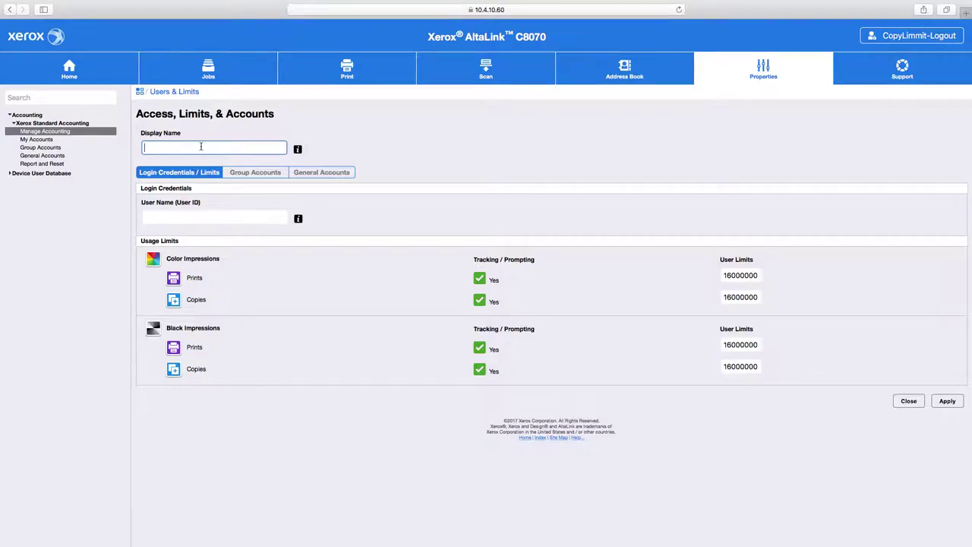
type("3926")
left_click(177, 217)
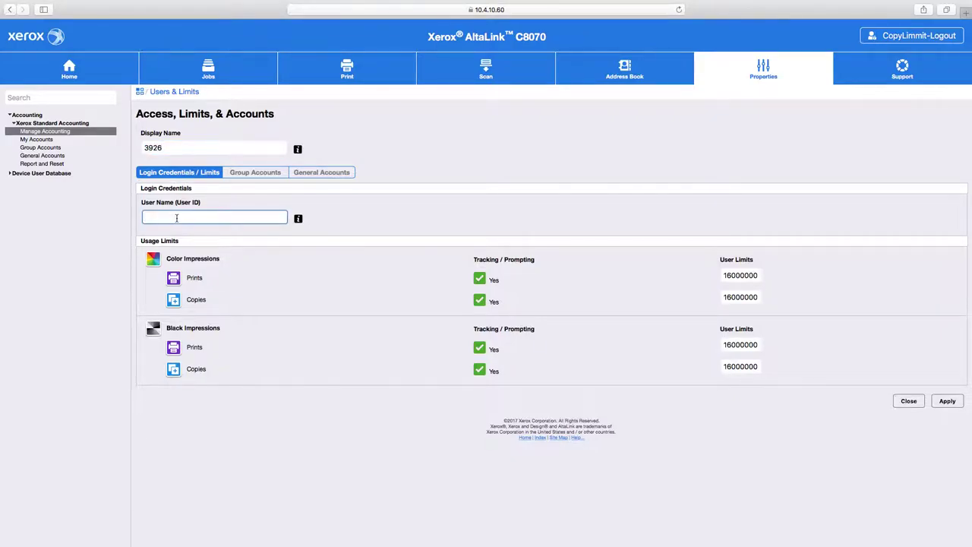
type("3926")
left_click(298, 150)
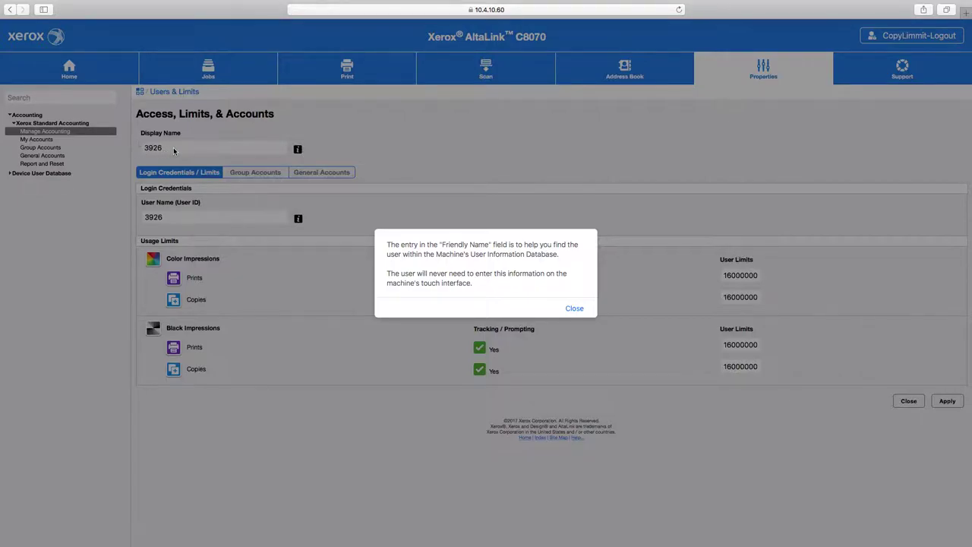
left_click(580, 308)
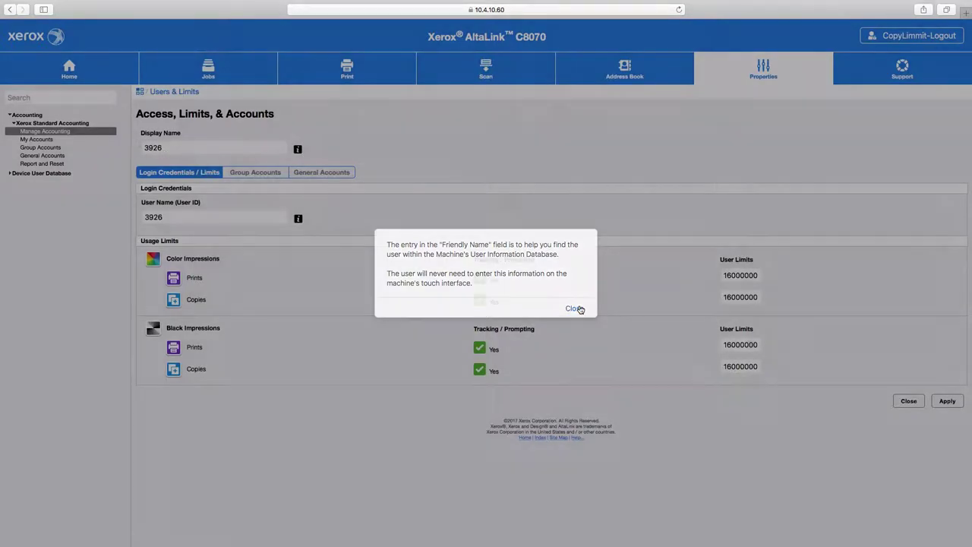
left_click_drag(212, 148, 132, 141)
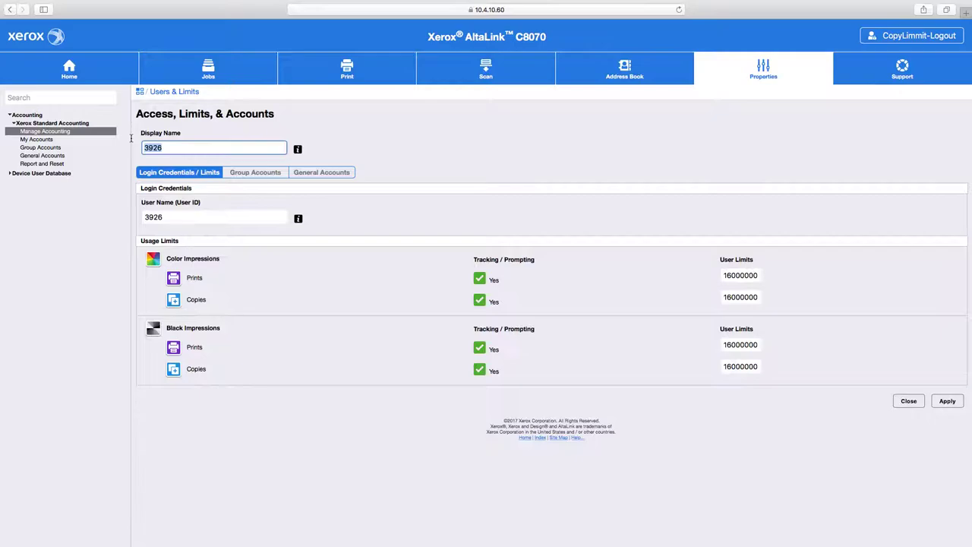
Step: Enter the user's display name and set Color Prints to 500 and Color Copies to 50000
type("Jodi2")
left_click(749, 275)
left_click_drag(762, 275, 711, 278)
type("500")
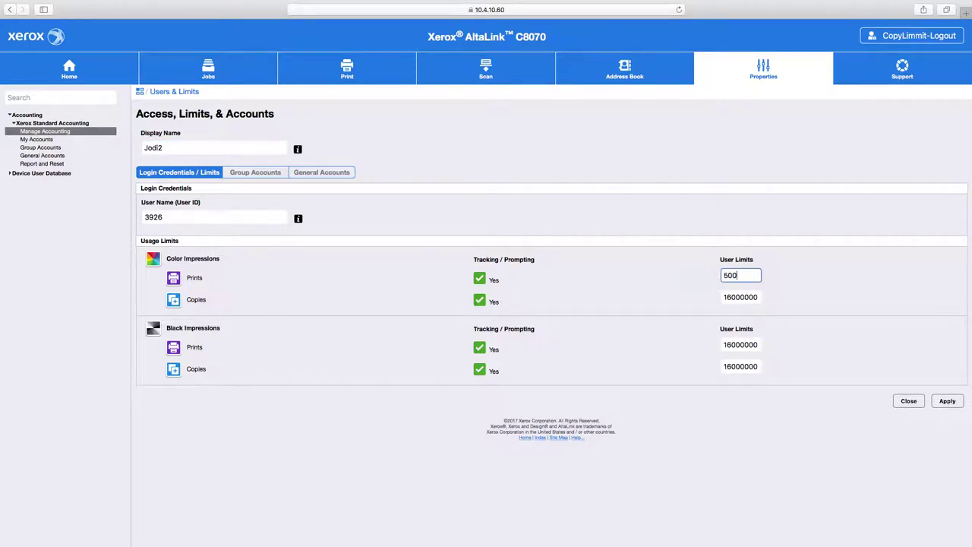
left_click(741, 297)
double_click(741, 297)
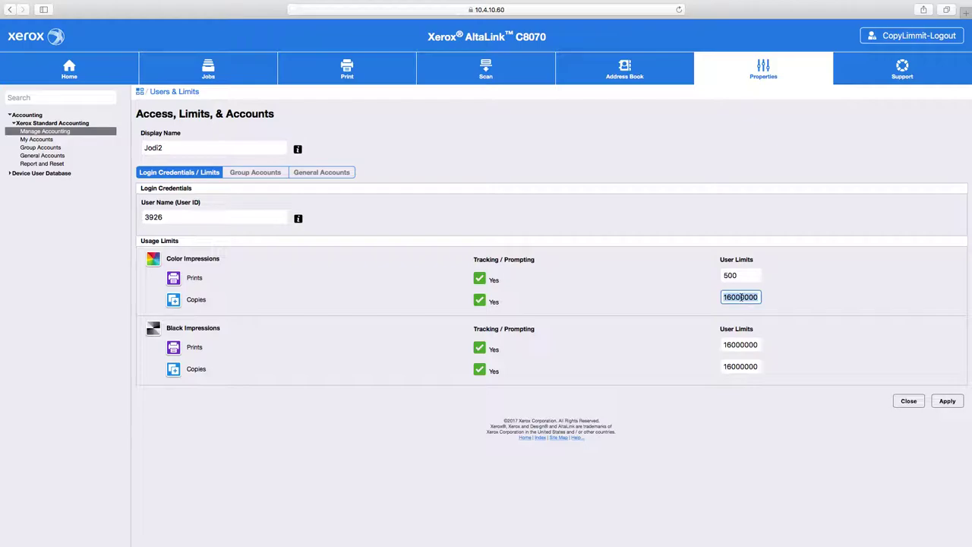
type("50000")
Step: Set the Black Prints limit to 5000 and Black Copies to 50000
left_click(746, 347)
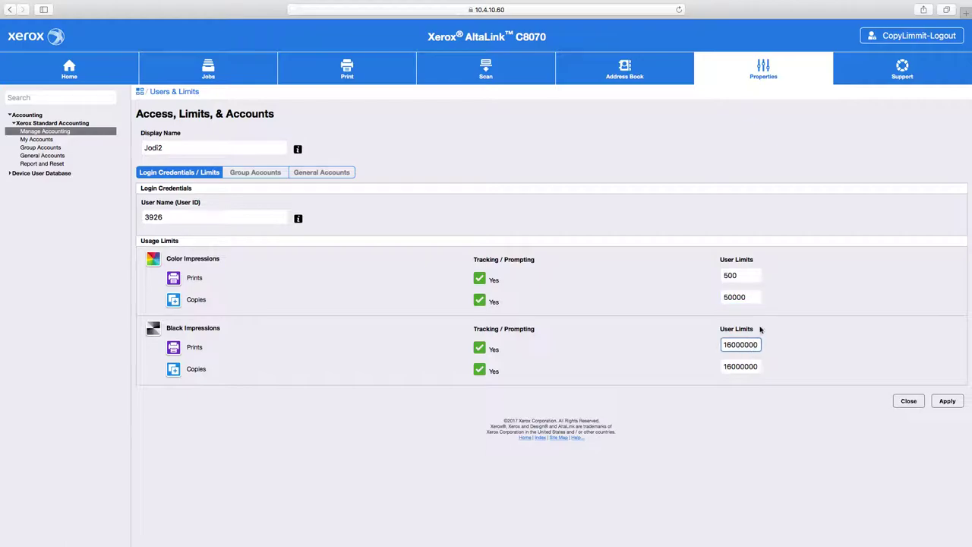
left_click_drag(741, 276, 717, 273)
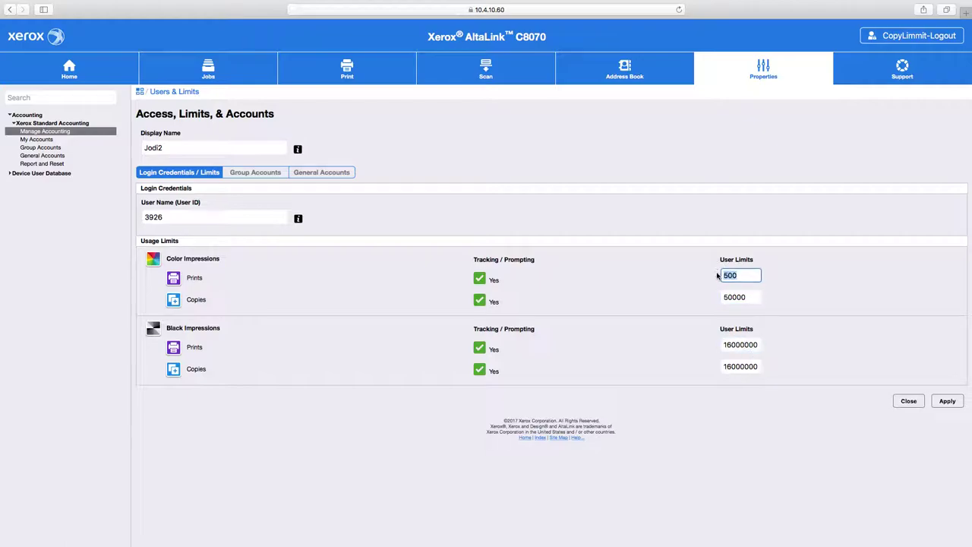
left_click(748, 343)
double_click(748, 343)
type("5000")
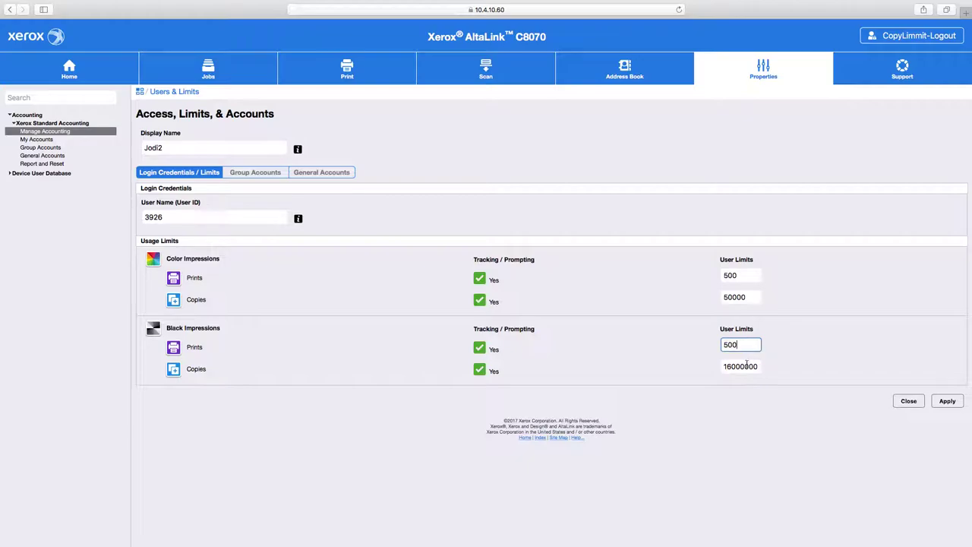
left_click(743, 294)
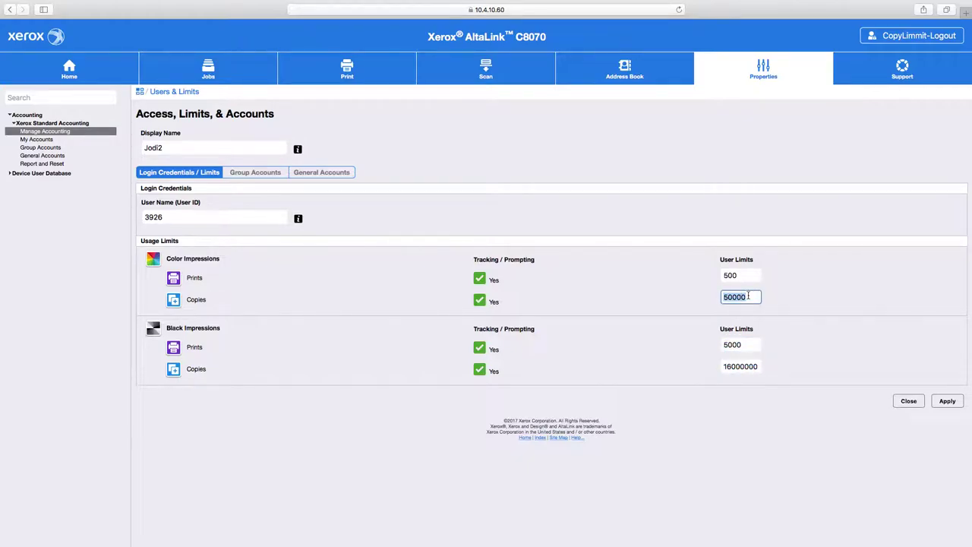
left_click(743, 359)
double_click(743, 359)
type("50000")
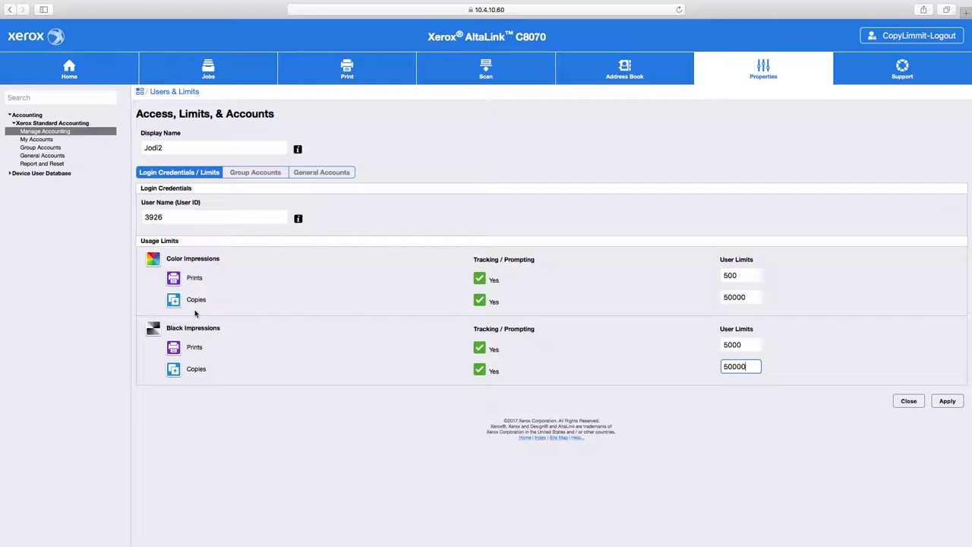
Step: Apply to save the new user account with its limits
left_click(149, 291)
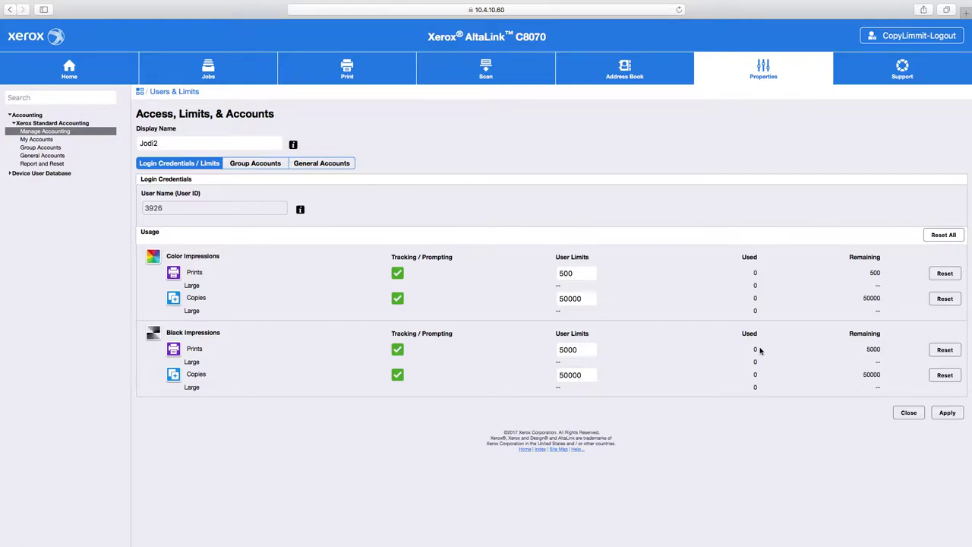
Step: Change Color Prints, Color Copies, Black Prints and Black Copies limits all to 1 and apply
double_click(157, 208)
left_click(586, 295)
left_click_drag(585, 295, 532, 268)
type("11")
left_click_drag(584, 344, 541, 339)
type("1")
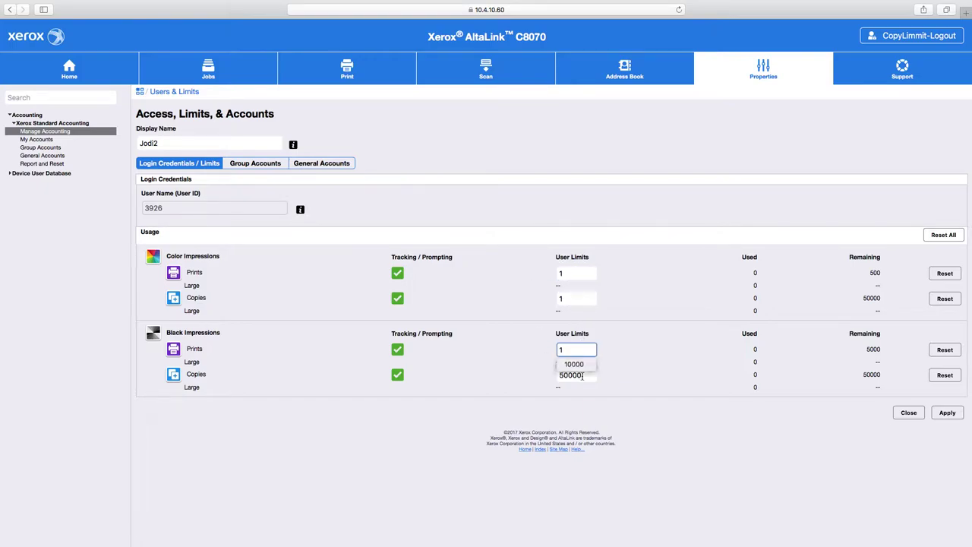
left_click_drag(582, 376, 540, 372)
type("1")
left_click(705, 366)
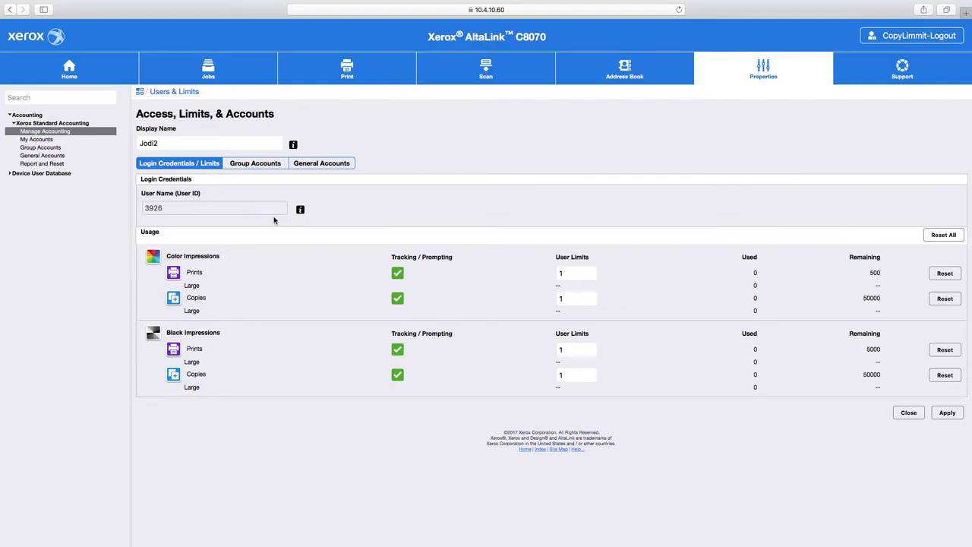
left_click(945, 414)
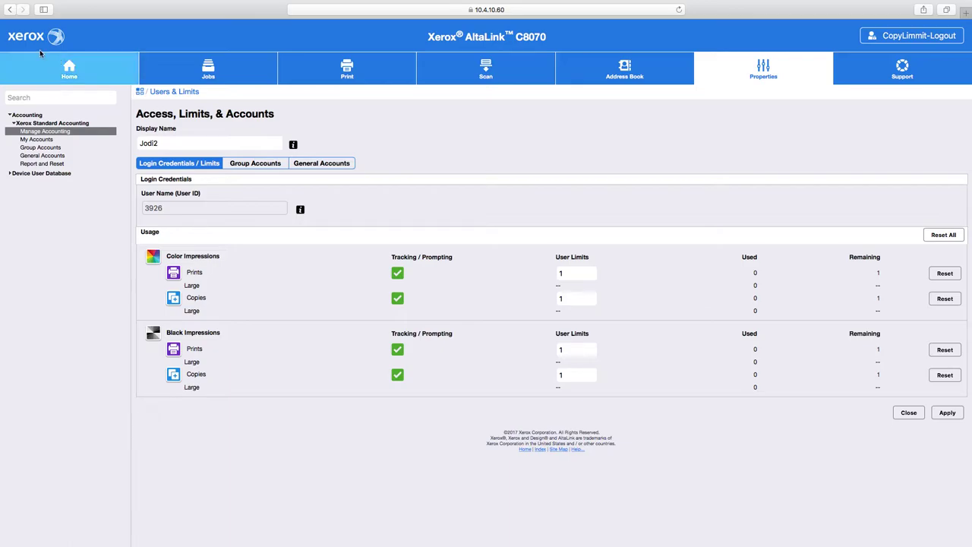
Step: Return to the Users & Limits list via the breadcrumb
mouse_move(11, 3)
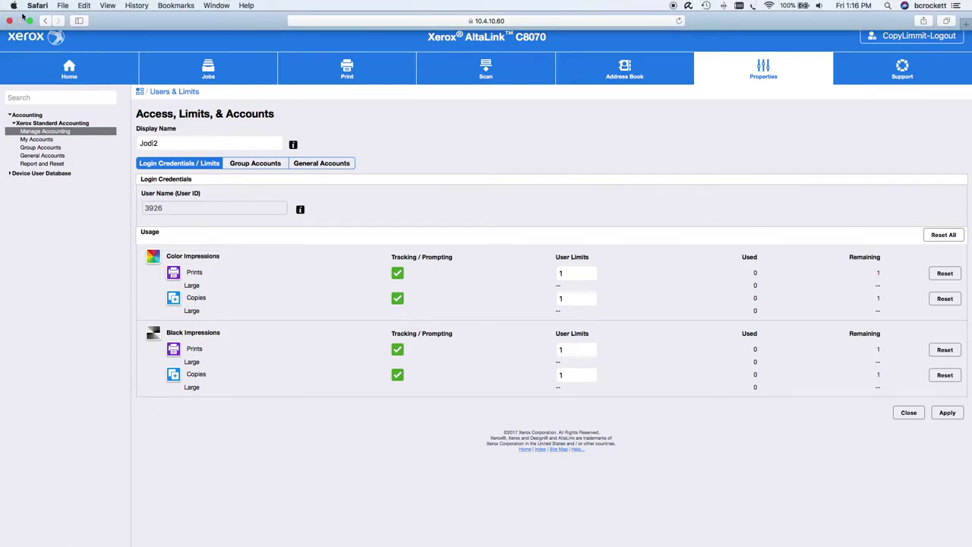
left_click(29, 23)
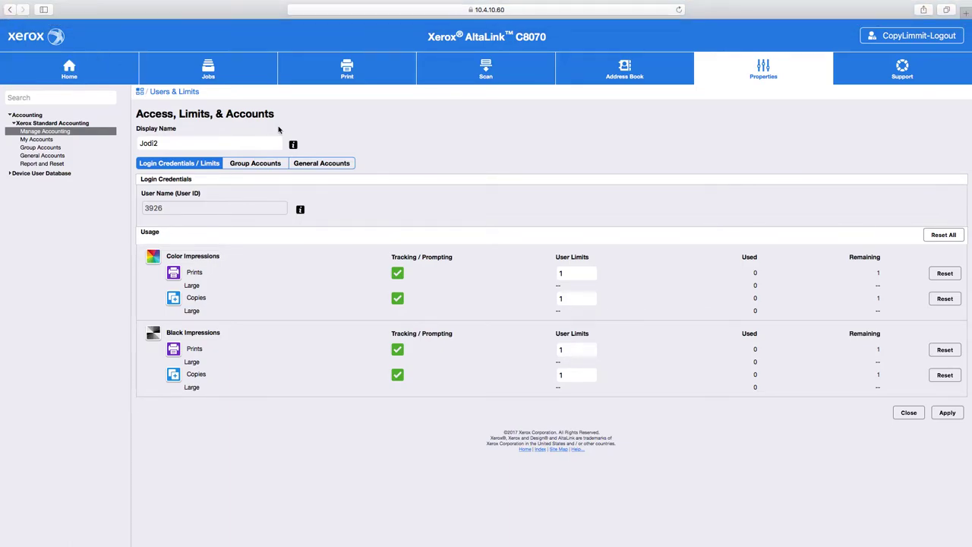
mouse_move(15, 3)
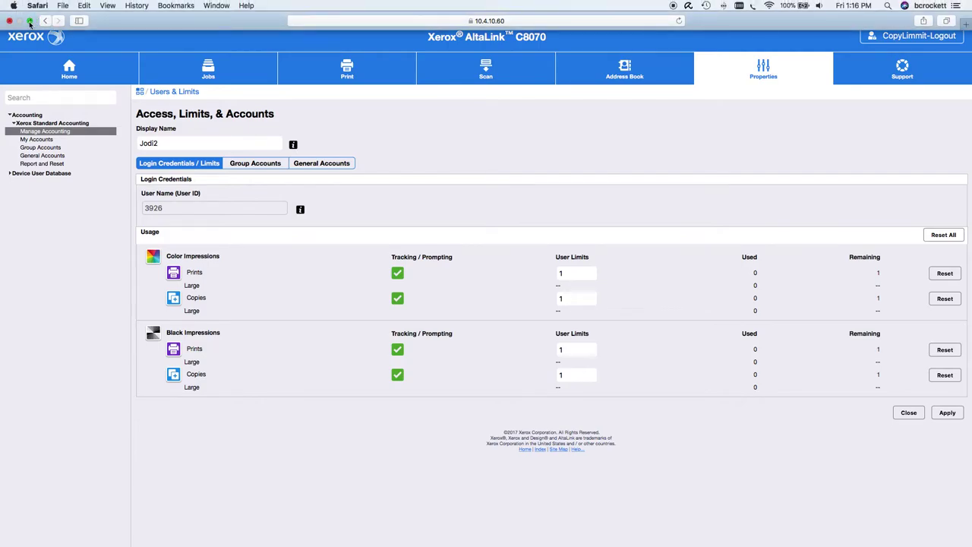
left_click(183, 93)
Step: Tick a user's row in the list, then untick it again
scroll(228, 319, "down", 3)
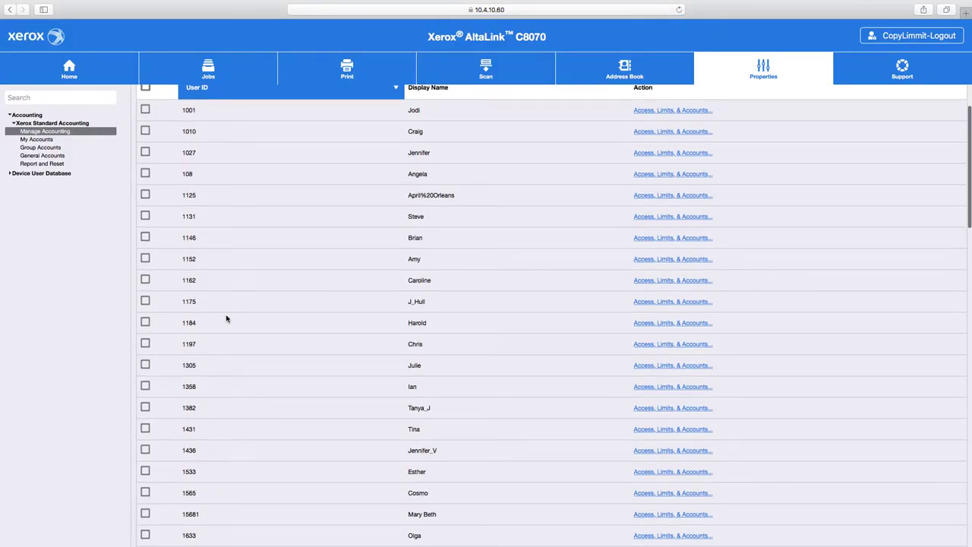
left_click(145, 238)
scroll(155, 240, "up", 3)
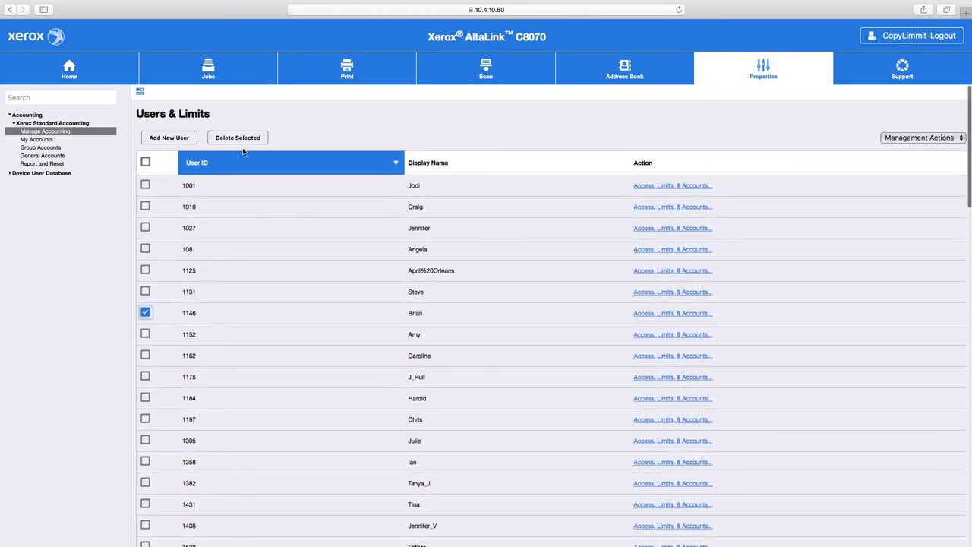
left_click(145, 312)
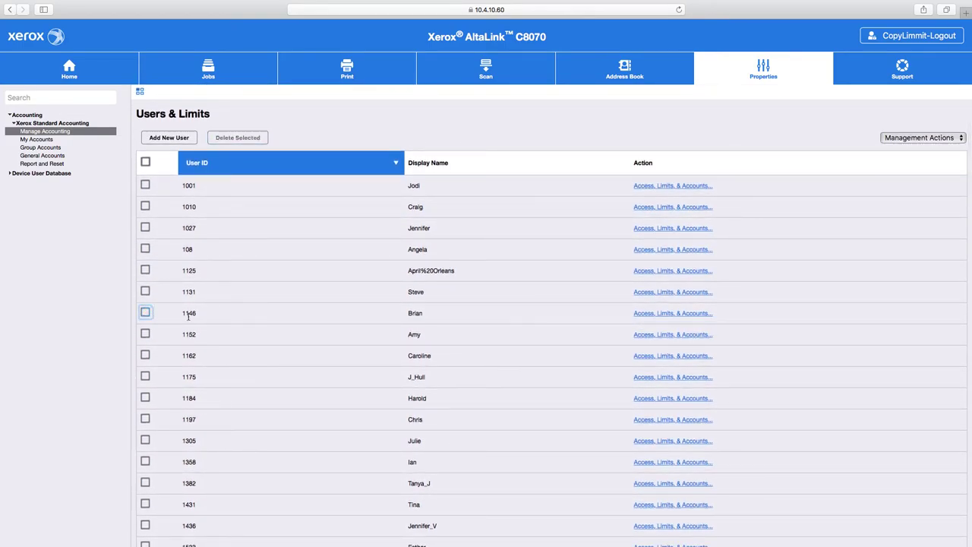
mouse_move(572, 6)
mouse_move(656, 4)
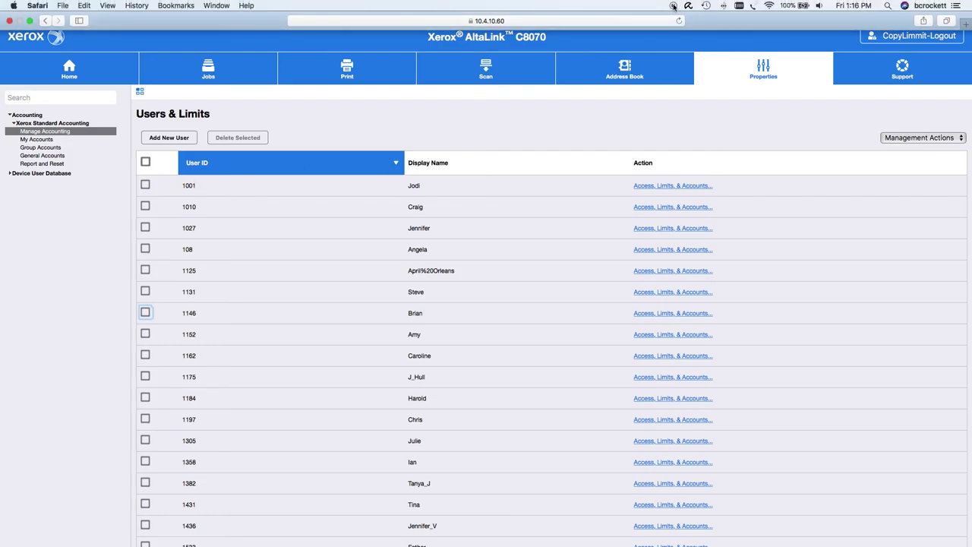